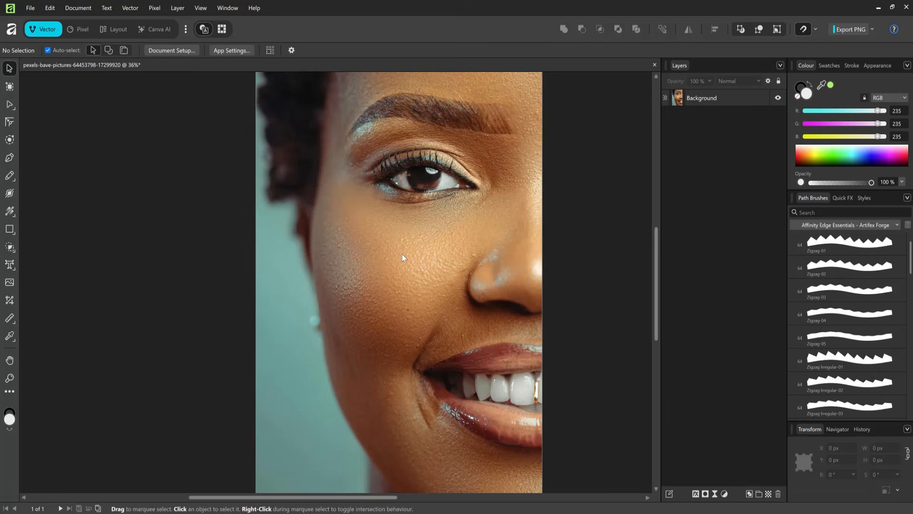
# - Add a live Halftone filter layer to the Background portrait photo
pyautogui.click(397, 260)
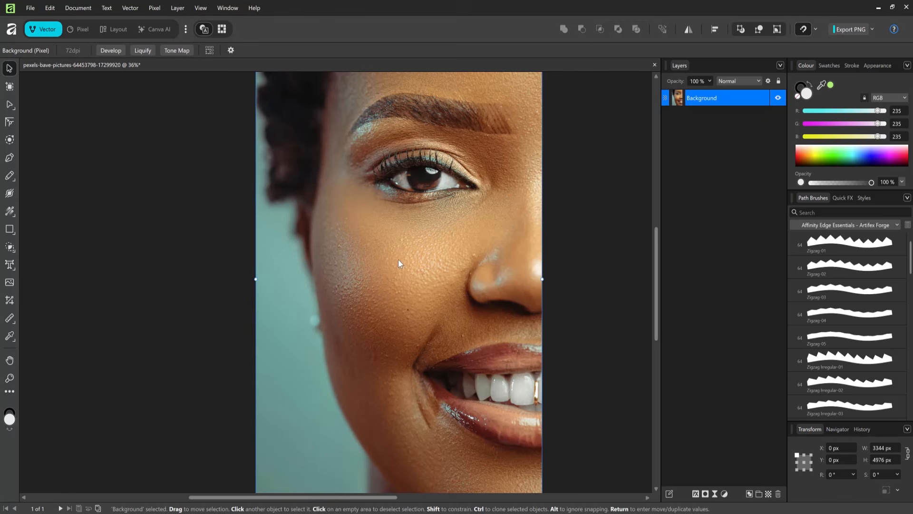
pyautogui.click(161, 8)
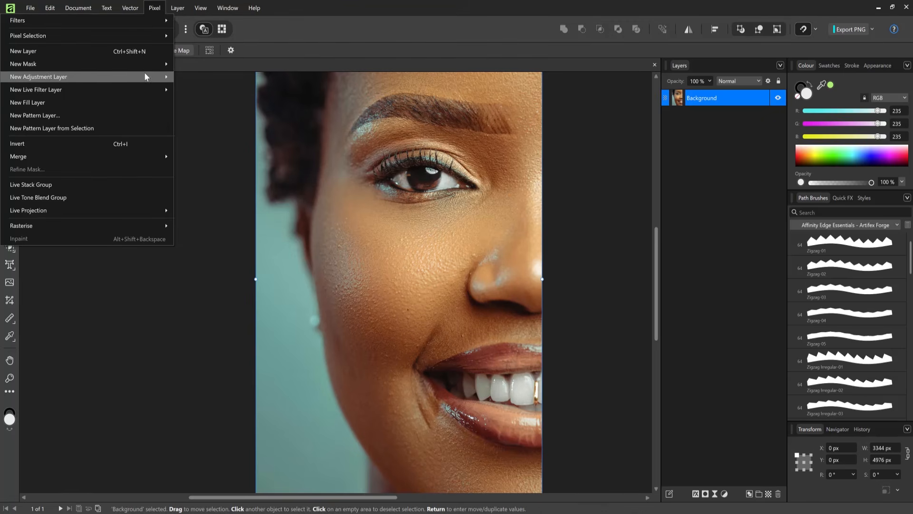
pyautogui.moveTo(142, 90)
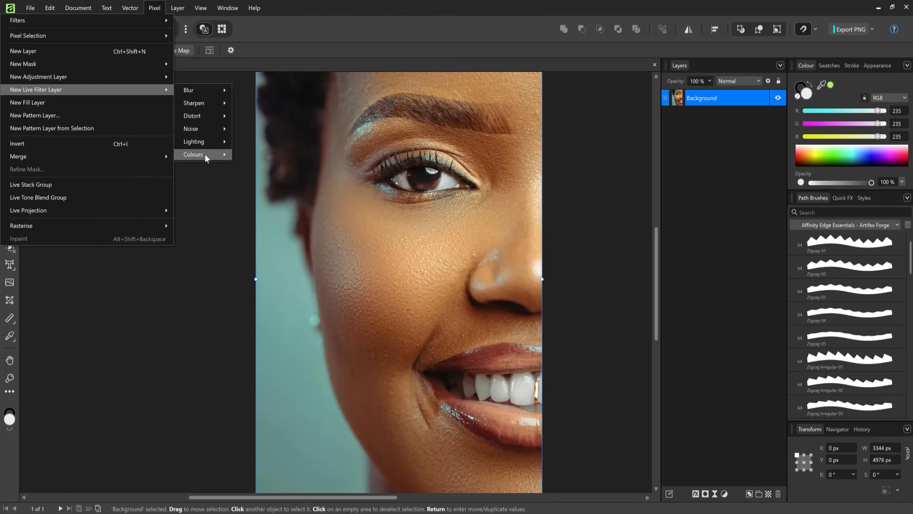
pyautogui.moveTo(205, 156)
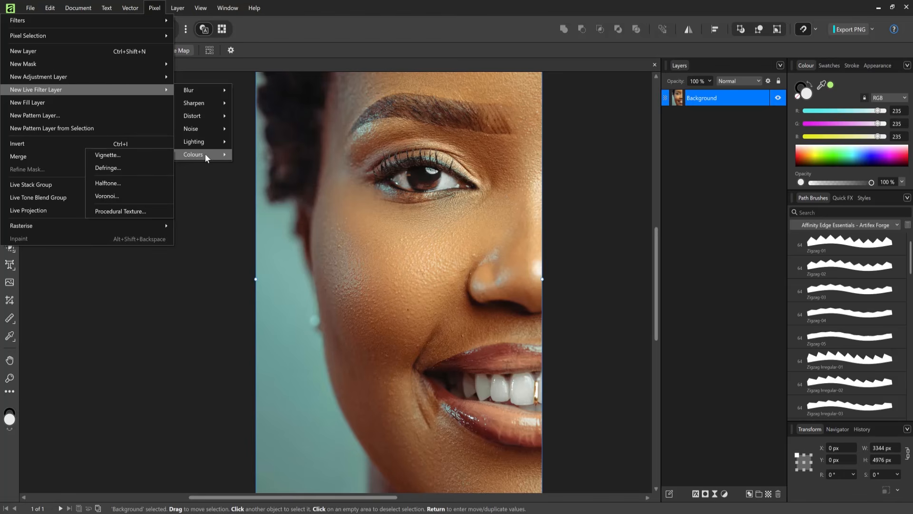
pyautogui.click(138, 185)
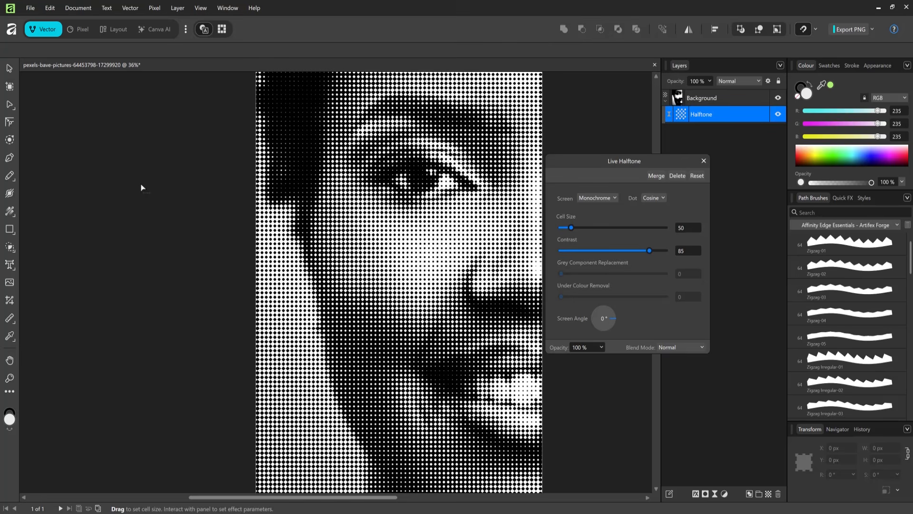
# - Try low and high cell size and contrast values for the halftone, settling on cell size 38.218 and contrast 68.182
pyautogui.moveTo(571, 227)
pyautogui.mouseDown()
pyautogui.moveTo(593, 230)
pyautogui.moveTo(557, 230)
pyautogui.mouseUp()
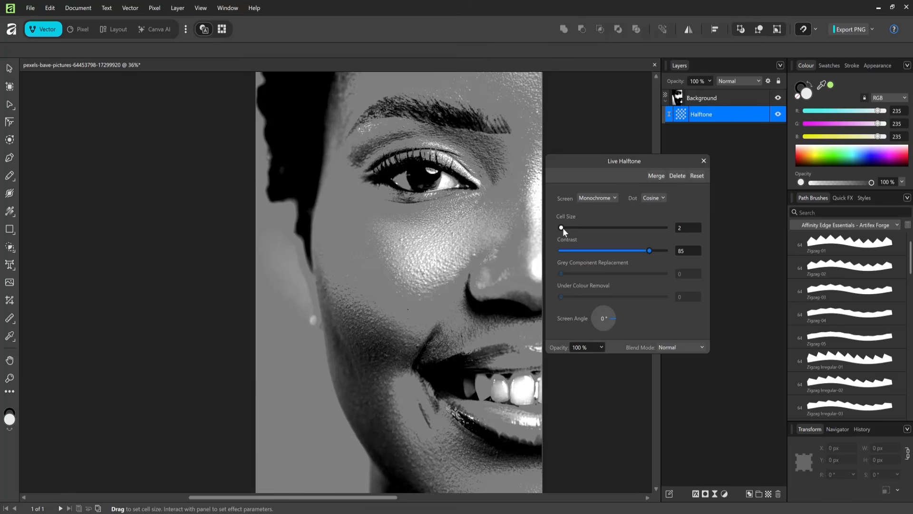
pyautogui.moveTo(563, 228); pyautogui.dragTo(570, 228)
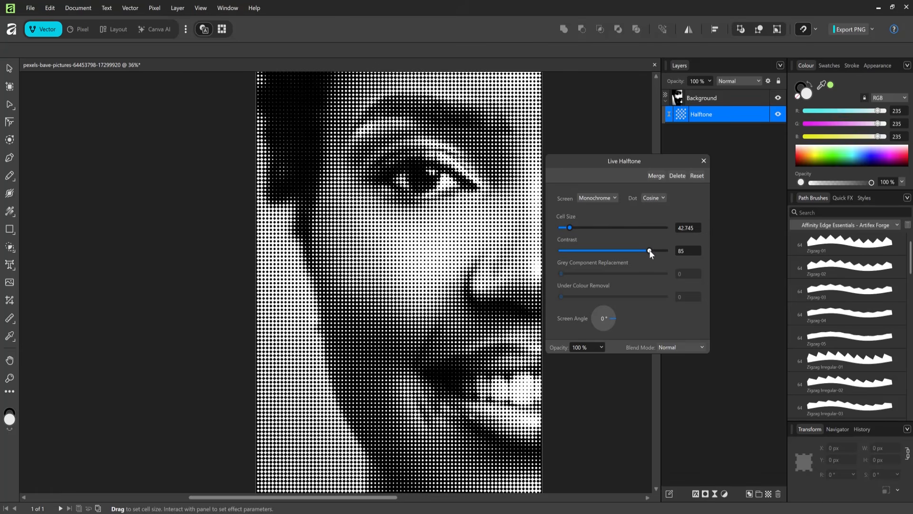
pyautogui.moveTo(650, 250); pyautogui.dragTo(550, 255)
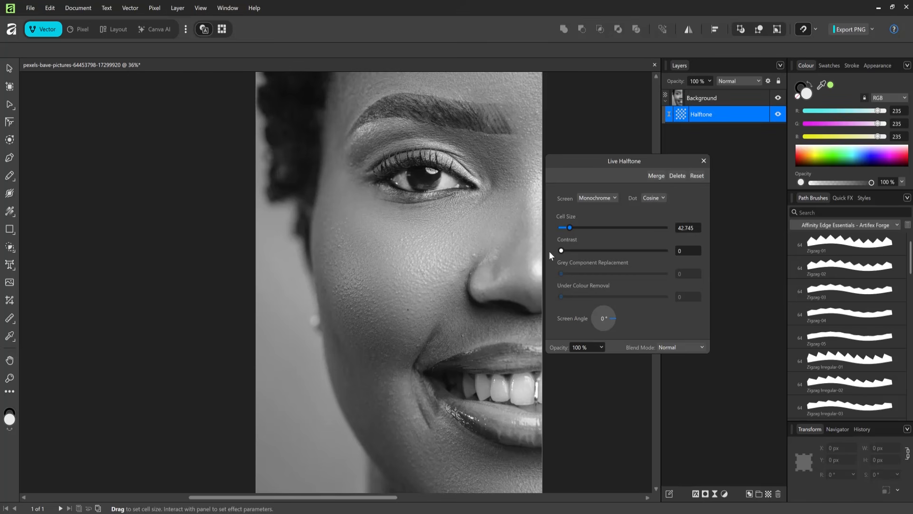
pyautogui.moveTo(549, 250); pyautogui.dragTo(683, 249)
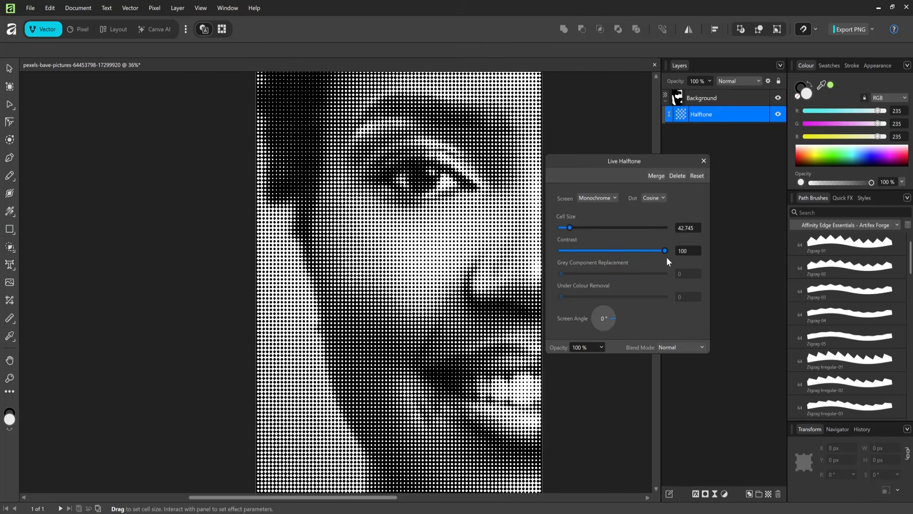
pyautogui.moveTo(664, 251); pyautogui.dragTo(632, 252)
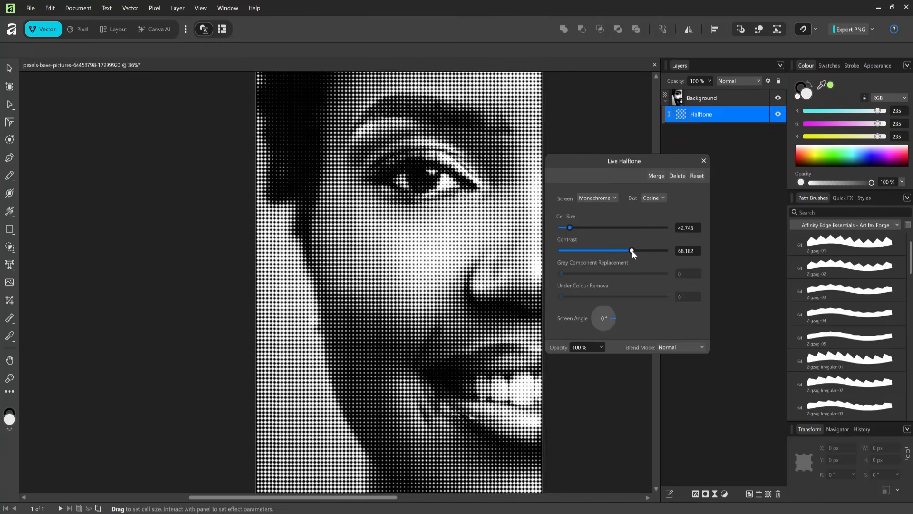
pyautogui.moveTo(569, 228); pyautogui.dragTo(568, 228)
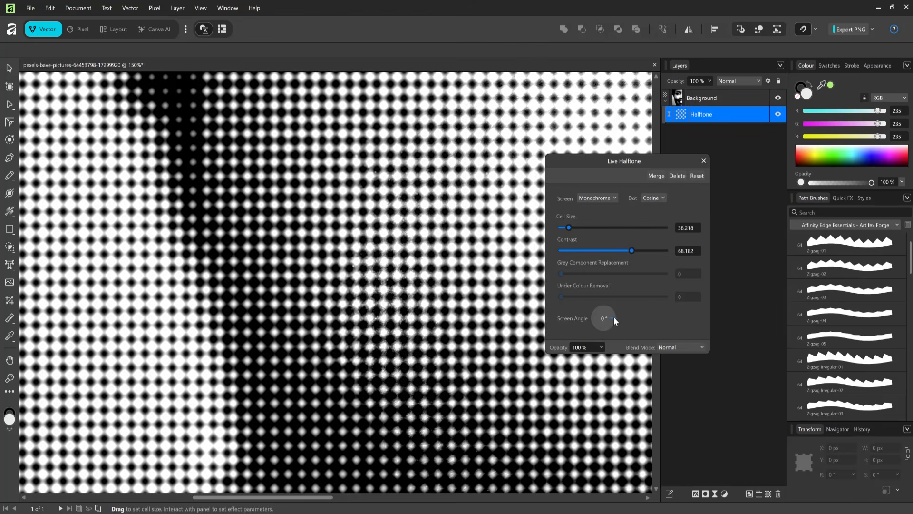
# - Try changing the halftone's screen angle and switching its dot type to Round
pyautogui.moveTo(614, 317)
pyautogui.mouseDown()
pyautogui.moveTo(605, 304)
pyautogui.moveTo(590, 319)
pyautogui.moveTo(622, 316)
pyautogui.mouseUp()
pyautogui.click(662, 198)
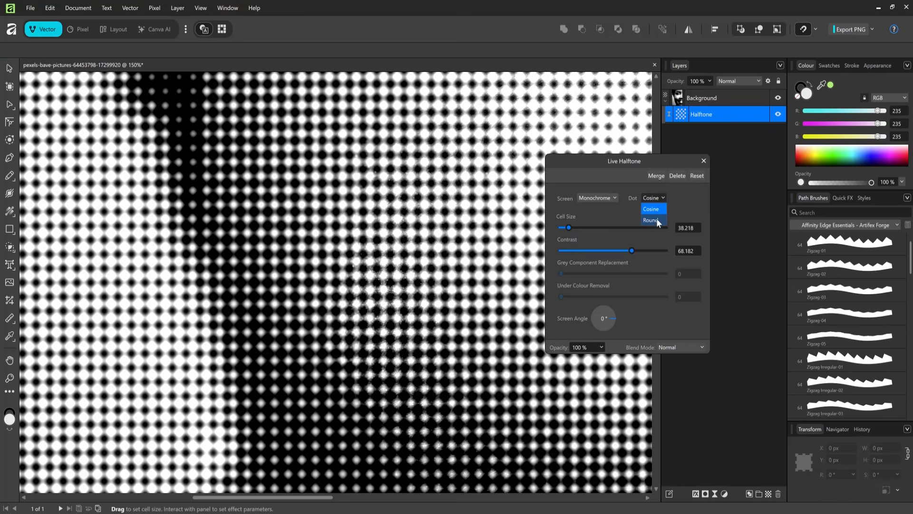
pyautogui.click(656, 218)
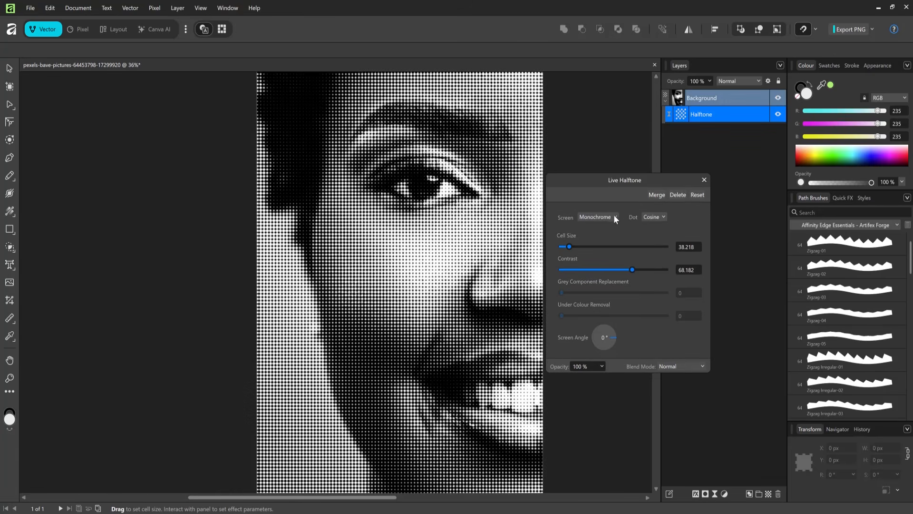
# - Switch the halftone screen to Colour and test Grey Component Replacement and Under Colour Removal at 100, resetting to 0
pyautogui.click(613, 216)
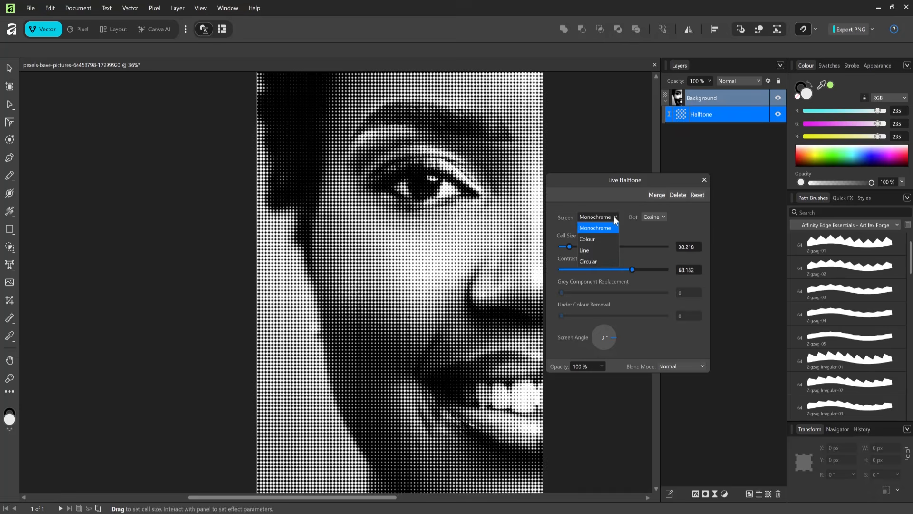
pyautogui.click(597, 238)
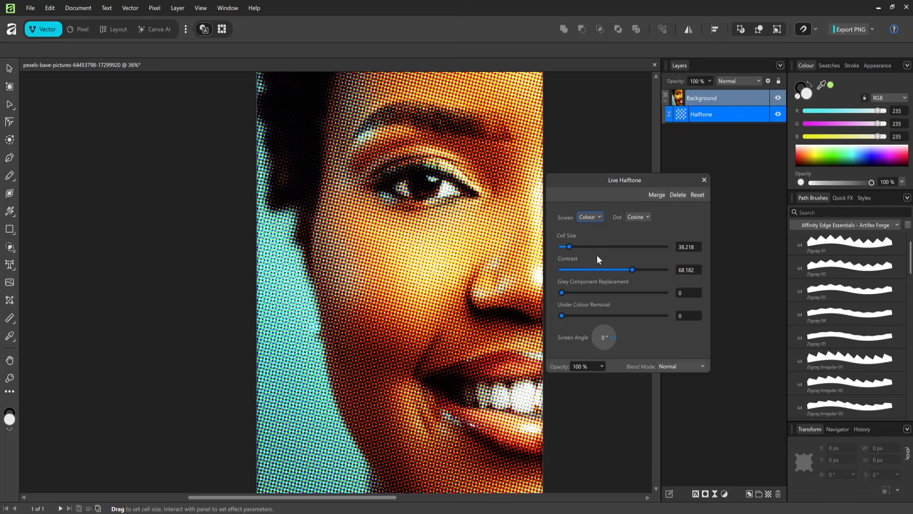
pyautogui.moveTo(562, 293); pyautogui.dragTo(678, 295)
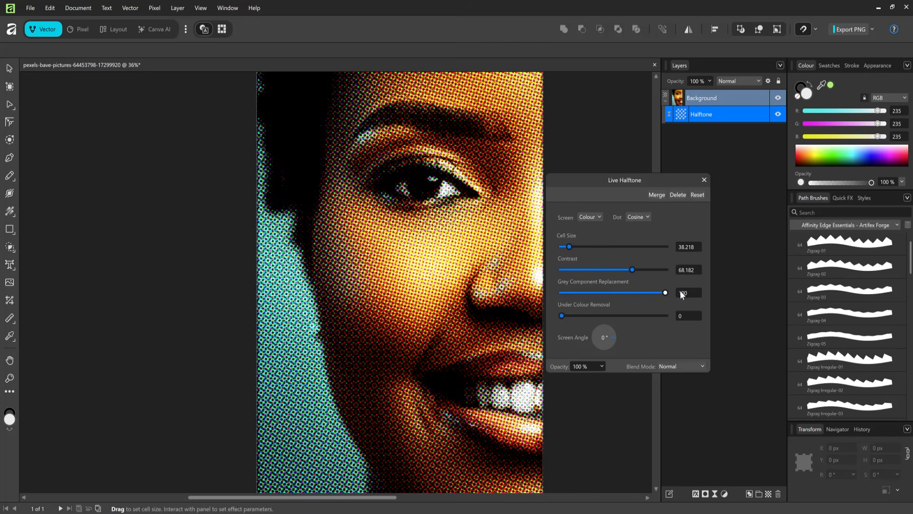
pyautogui.moveTo(561, 315); pyautogui.dragTo(673, 316)
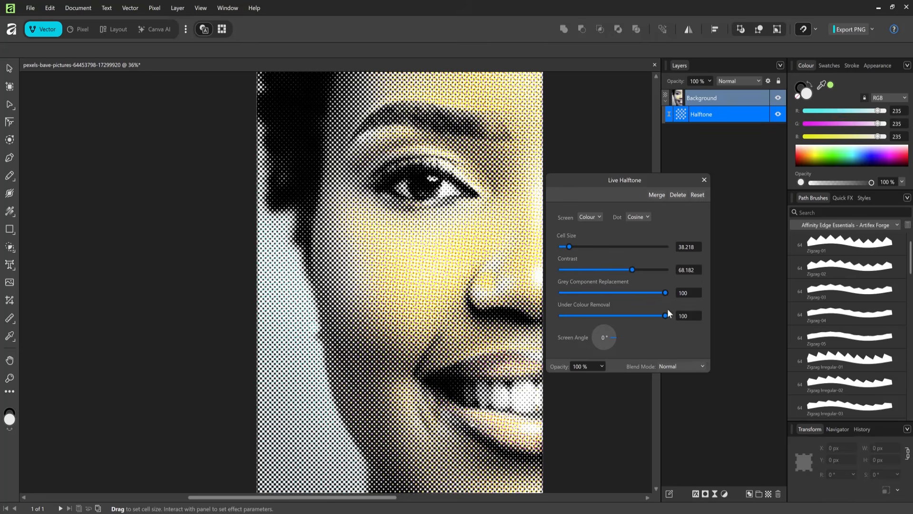
pyautogui.moveTo(664, 293); pyautogui.dragTo(554, 295)
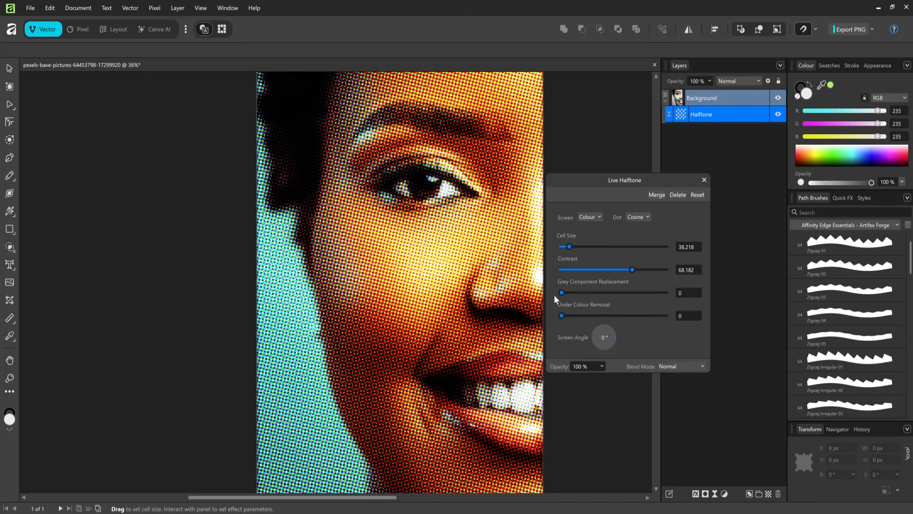
# - Try the Line halftone screen at a 45° screen angle and the Circular screen
pyautogui.click(596, 218)
pyautogui.click(583, 250)
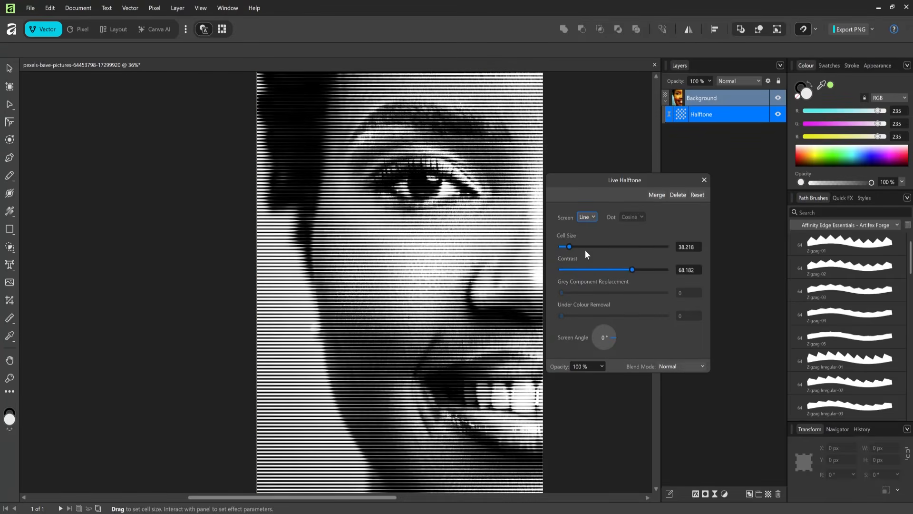
pyautogui.moveTo(615, 337); pyautogui.dragTo(613, 327)
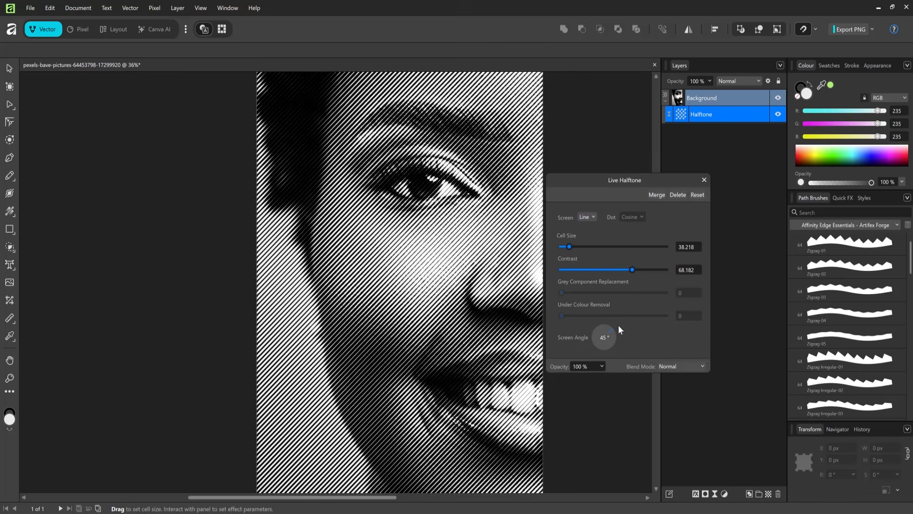
pyautogui.click(592, 218)
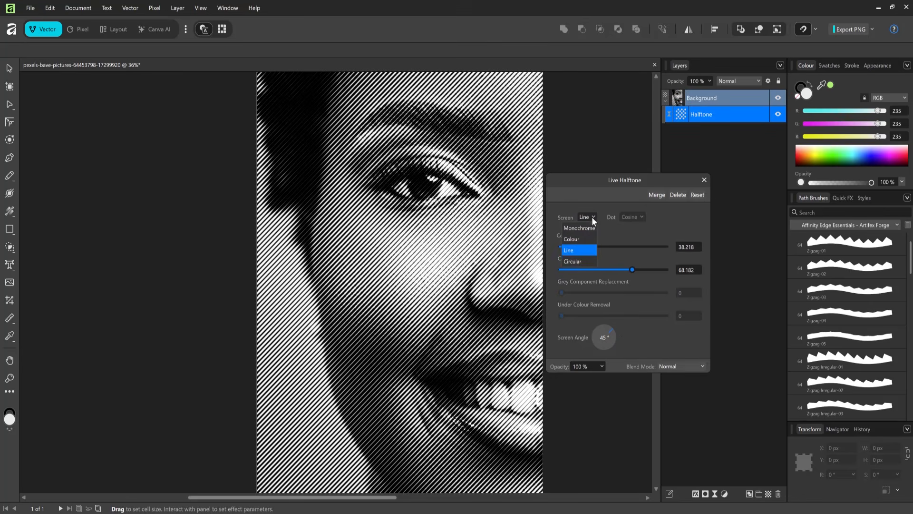
pyautogui.click(582, 262)
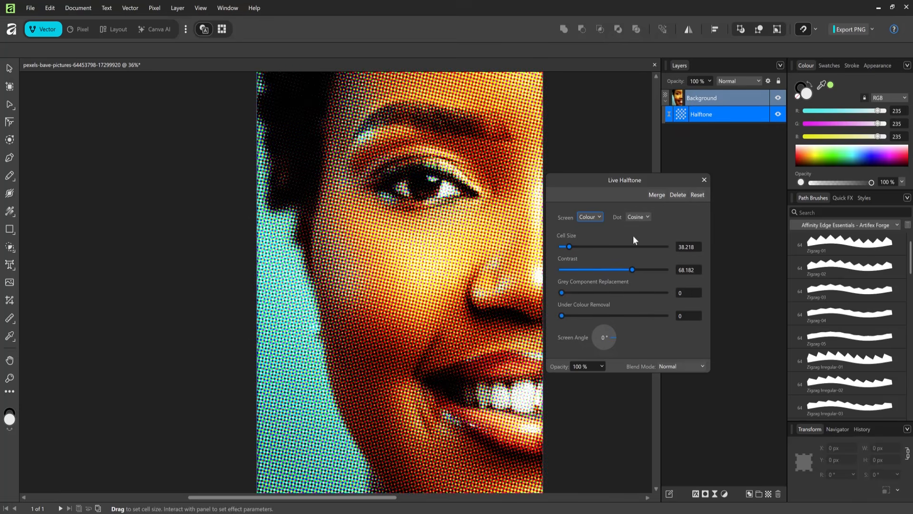
# - Try adjusting the halftone's opacity and preview blend modes such as Hard Mix, Difference and Negation
pyautogui.click(601, 366)
pyautogui.moveTo(593, 378); pyautogui.dragTo(613, 381)
pyautogui.click(702, 366)
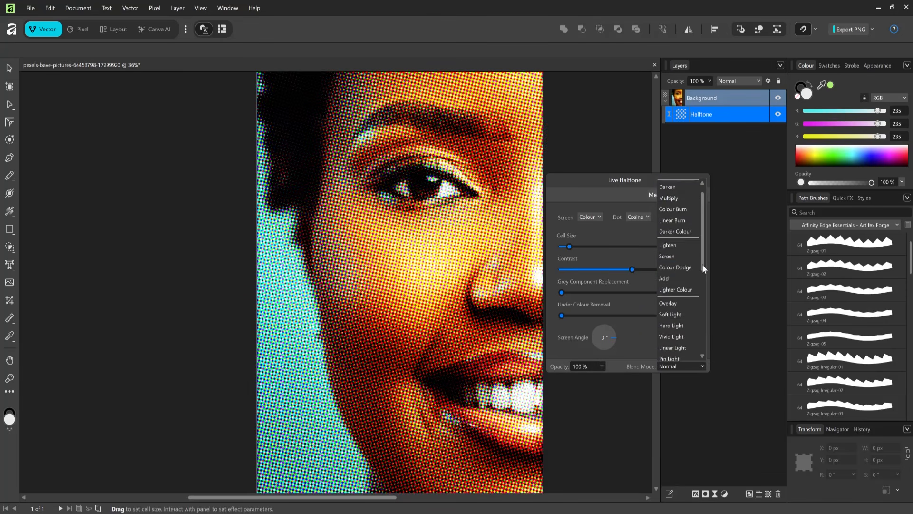
pyautogui.moveTo(701, 264); pyautogui.dragTo(702, 279)
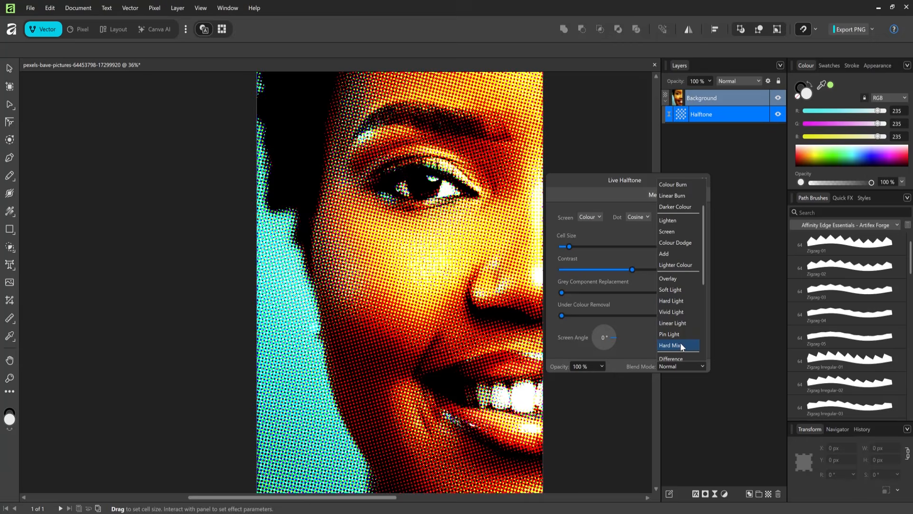
pyautogui.scroll(-2, 679, 350)
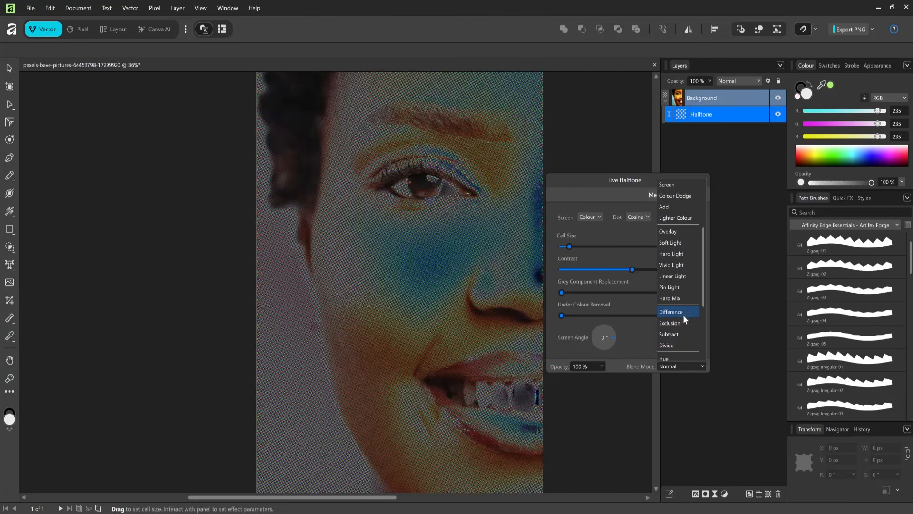
pyautogui.moveTo(703, 284); pyautogui.dragTo(703, 321)
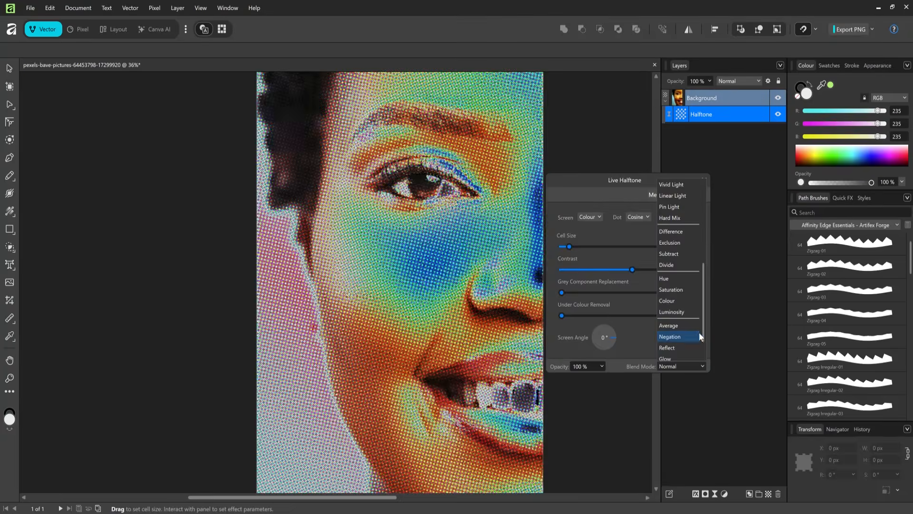
pyautogui.scroll(-1, 699, 338)
pyautogui.click(690, 347)
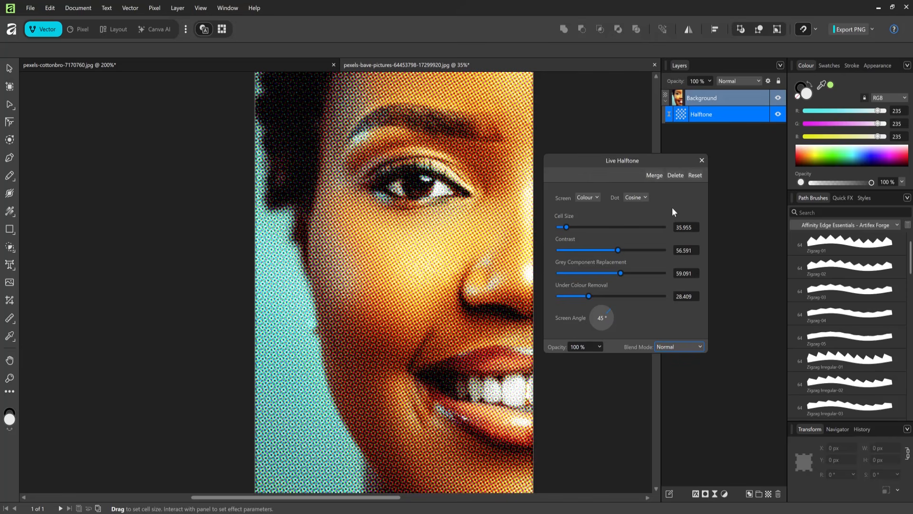
# - Toggle the Halftone layer's visibility off and on to compare the effect with the original photo
pyautogui.click(778, 114)
pyautogui.click(779, 115)
# - Remove the Halftone layer, undo the removal, and clear the selection
pyautogui.click(778, 495)
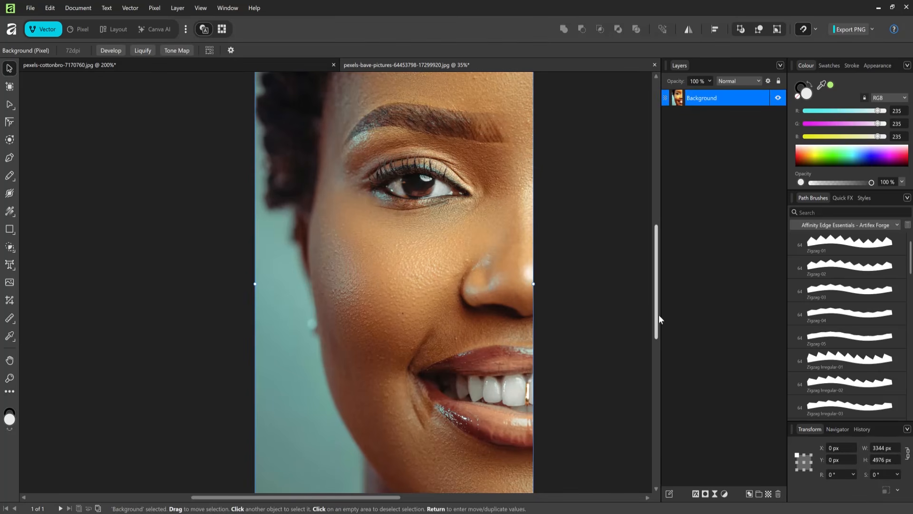
pyautogui.hotkey('ctrl', 'z')
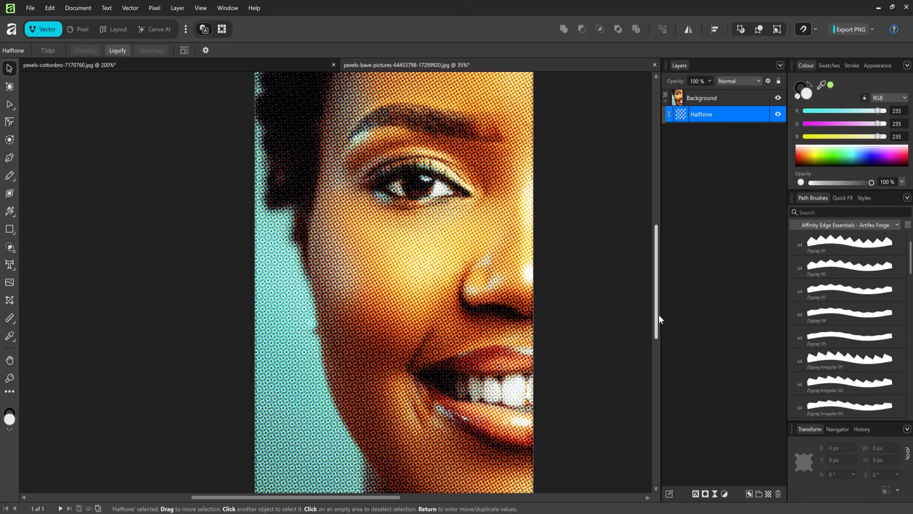
pyautogui.click(567, 174)
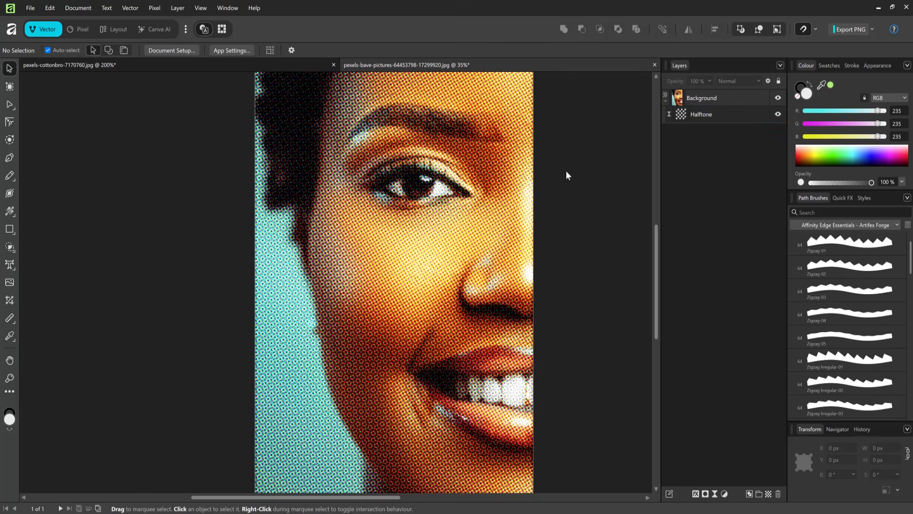